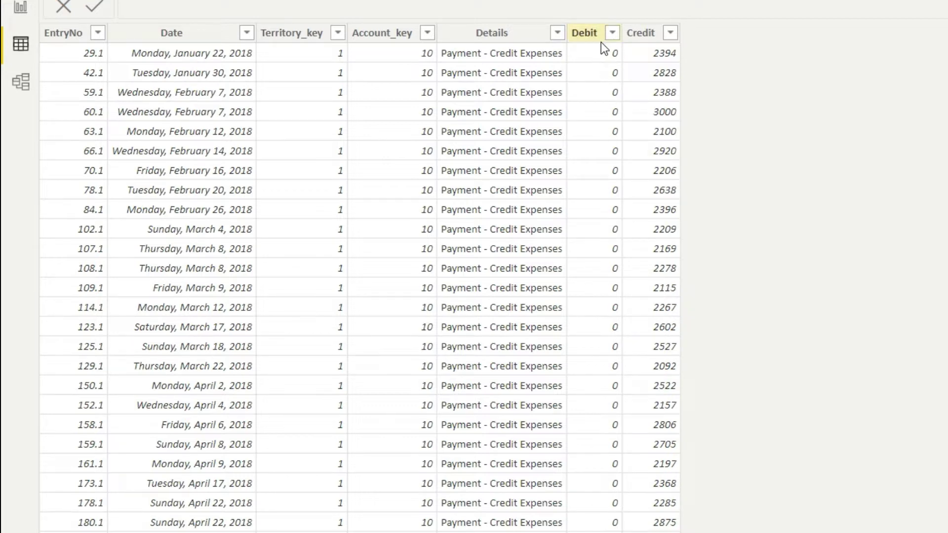
# Look through the general ledger rows to compare the Debit and Credit columns
pyautogui.click(587, 94)
pyautogui.scroll(-15, 586, 93)
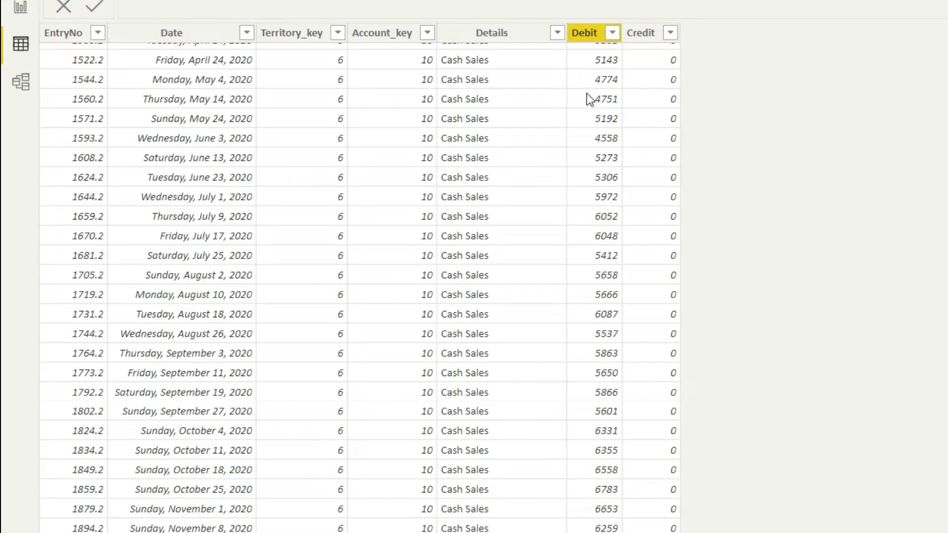
pyautogui.scroll(15, 587, 98)
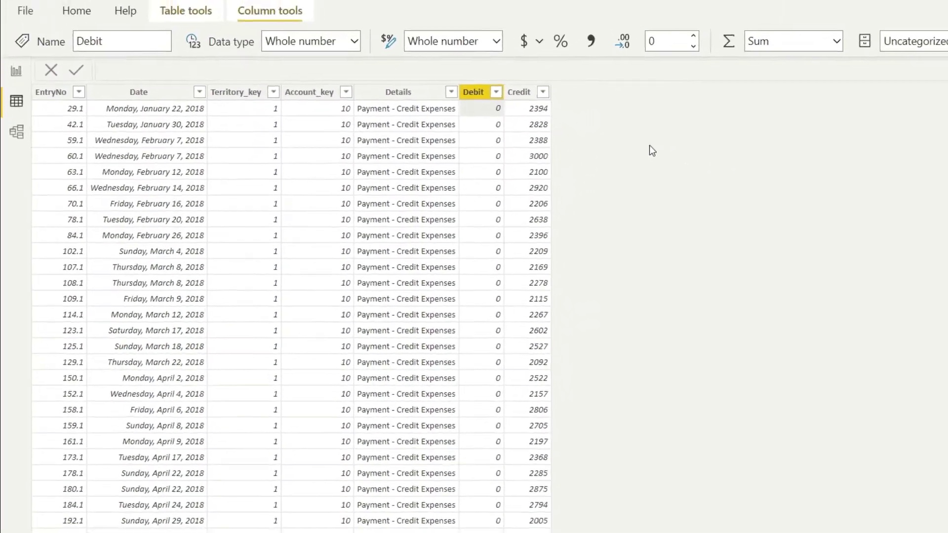
# Switch to the Excel Conversion Rule sheet and review the debit and credit signs for Asset, Liability and Equity
pyautogui.hotkey('alt', 'Tab')
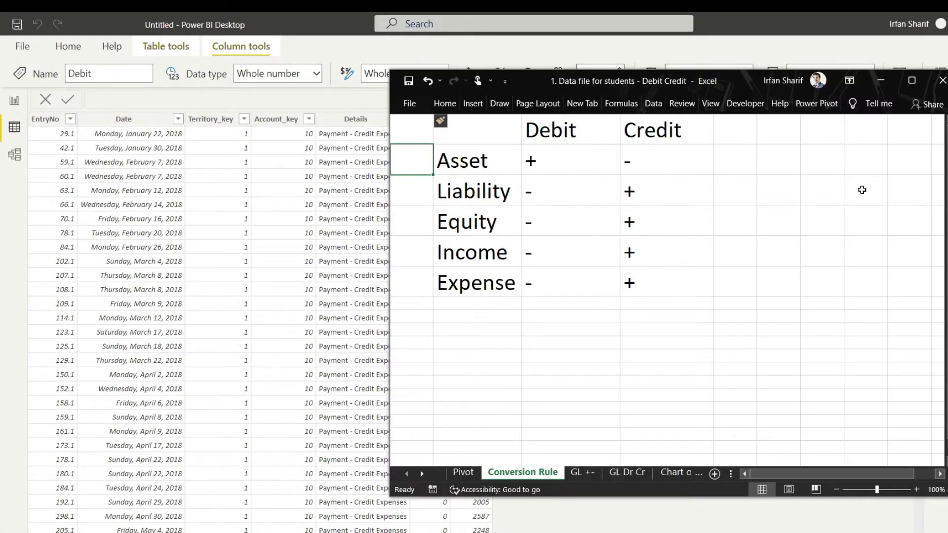
pyautogui.press('Right')
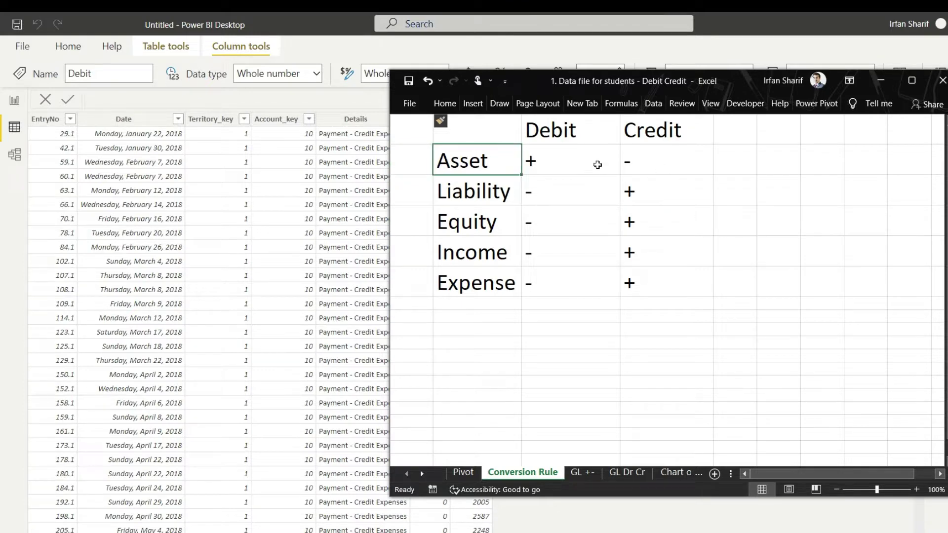
pyautogui.click(602, 162)
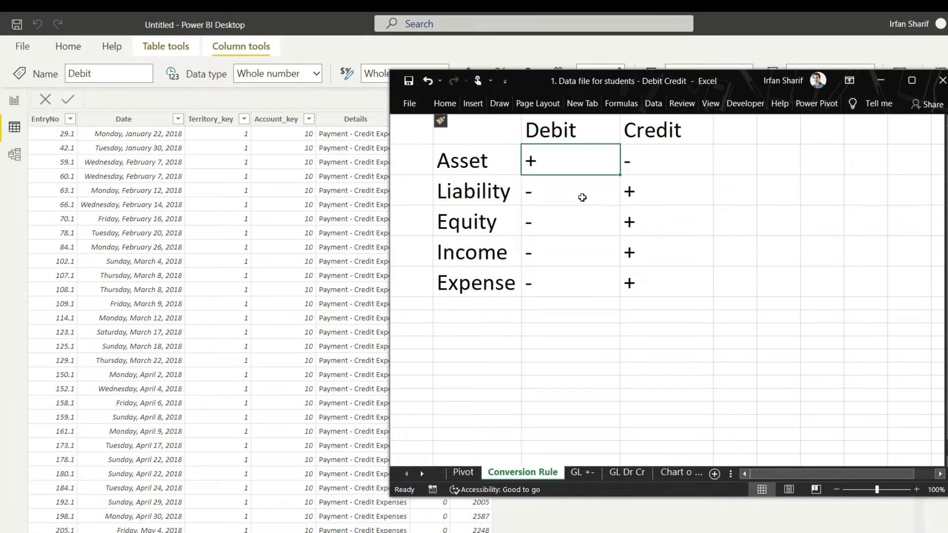
pyautogui.click(675, 161)
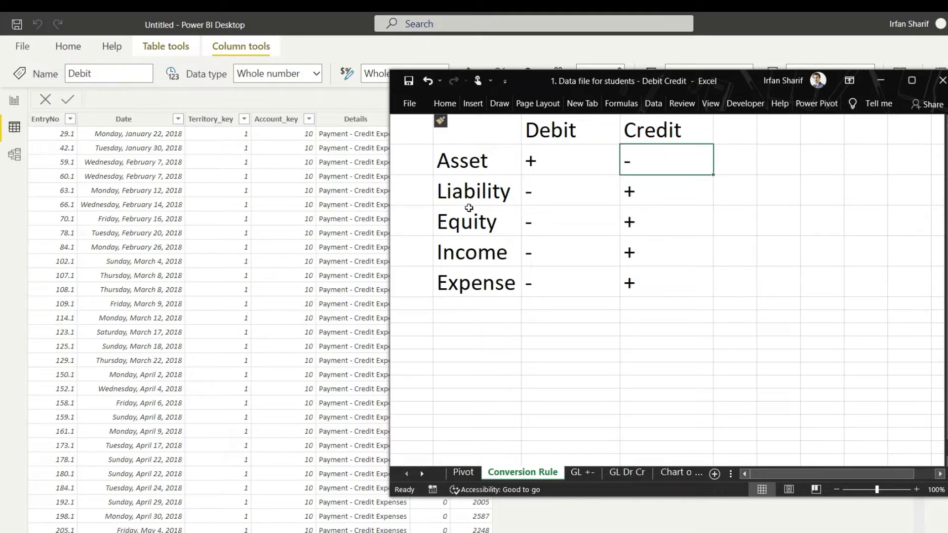
pyautogui.click(480, 196)
pyautogui.click(643, 187)
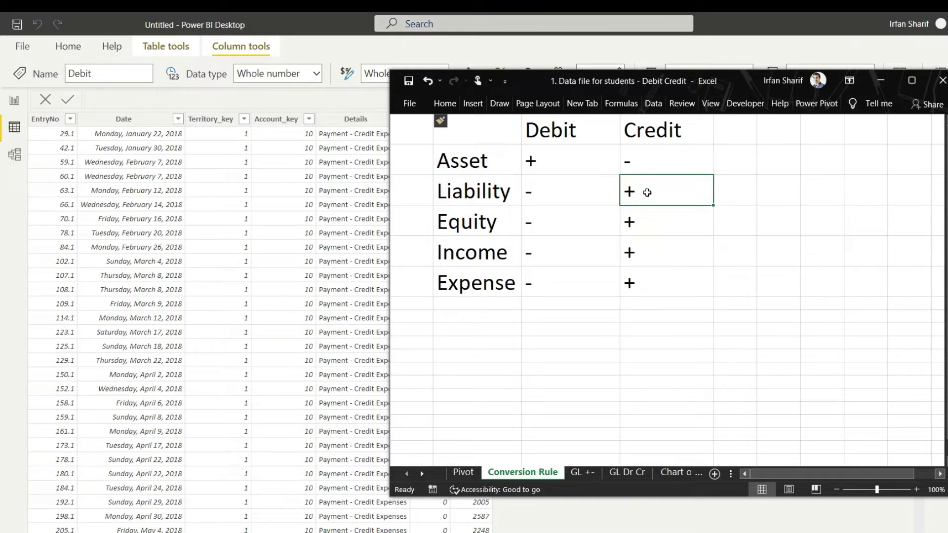
pyautogui.click(491, 226)
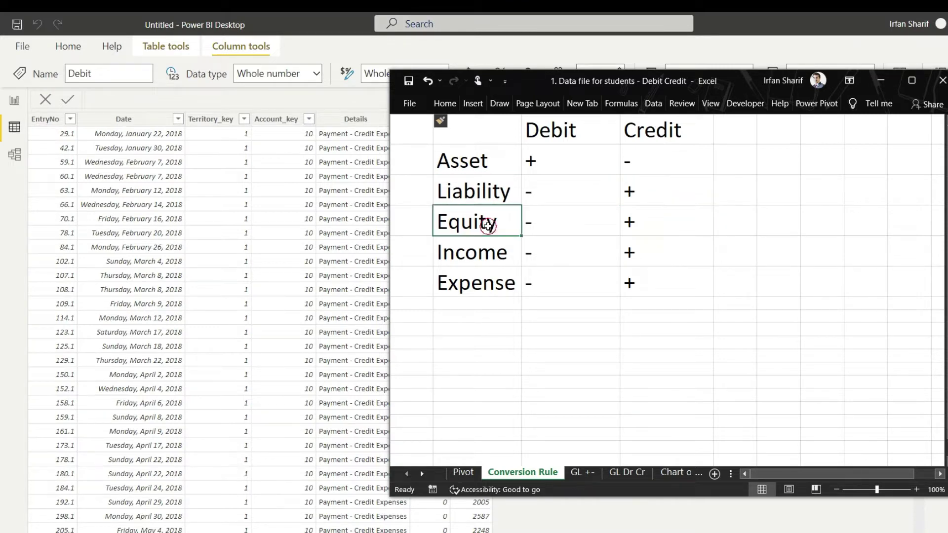
pyautogui.click(649, 222)
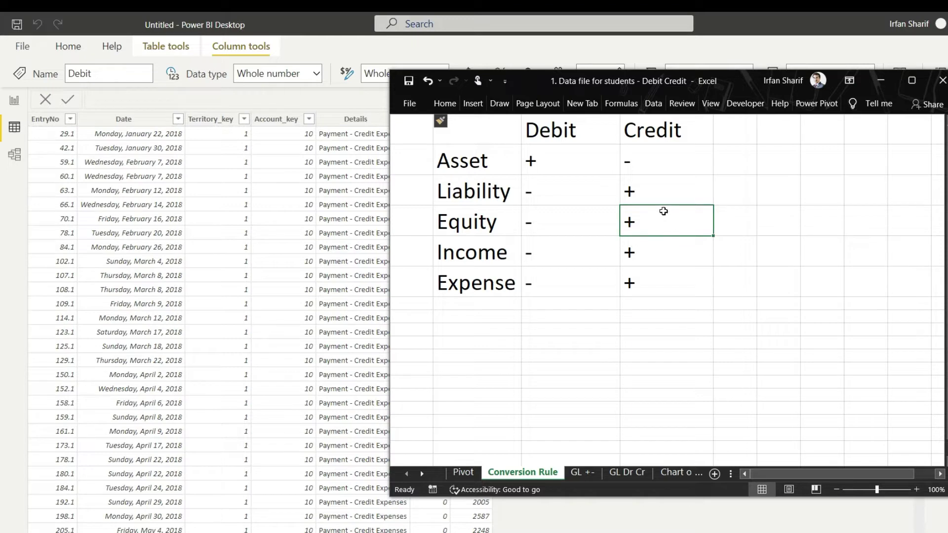
pyautogui.click(552, 192)
pyautogui.click(546, 225)
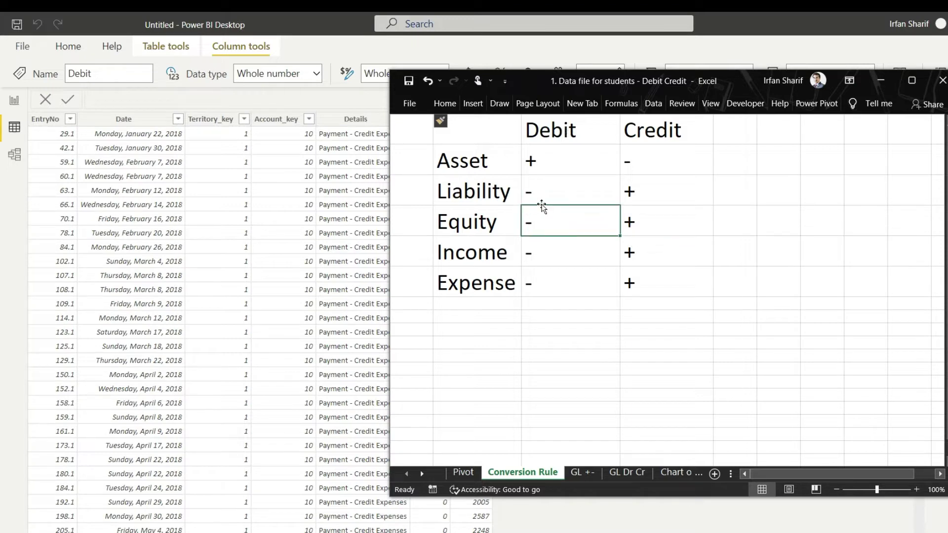
pyautogui.click(540, 197)
pyautogui.click(551, 224)
# Review the debit and credit signs for Income and Expense on the Conversion Rule sheet
pyautogui.click(539, 256)
pyautogui.click(661, 258)
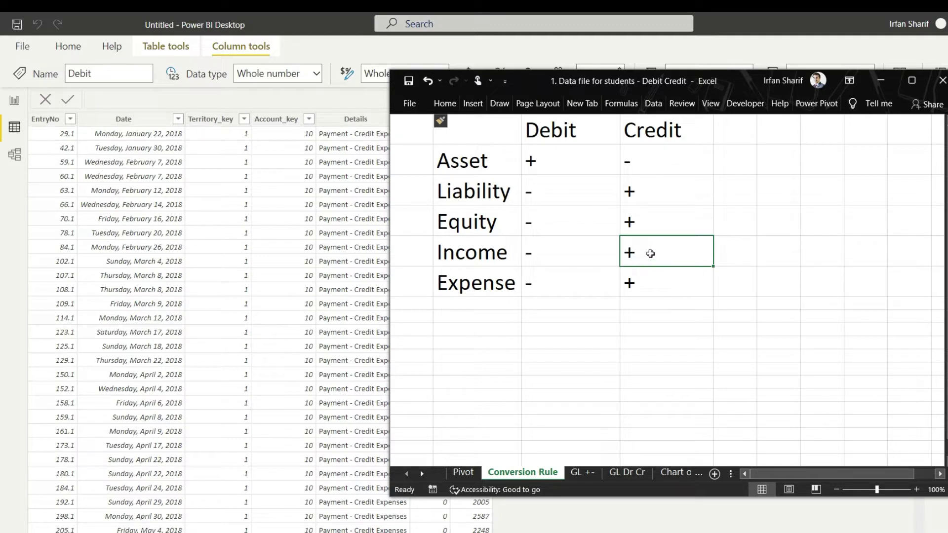
pyautogui.click(537, 250)
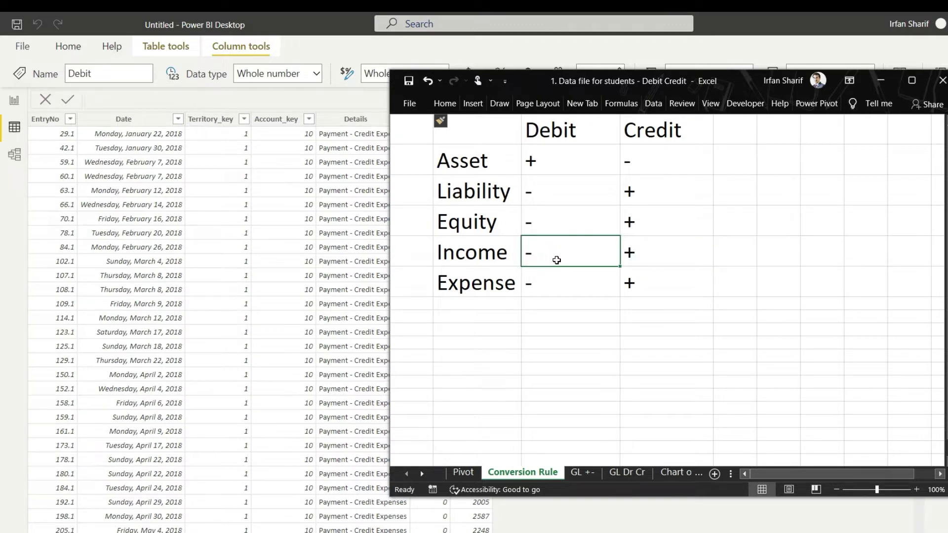
pyautogui.click(571, 290)
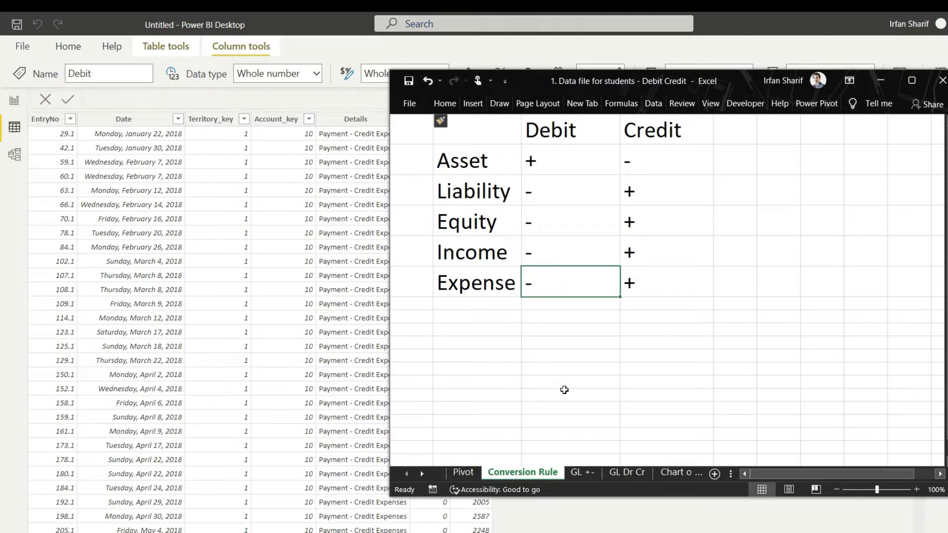
pyautogui.click(658, 294)
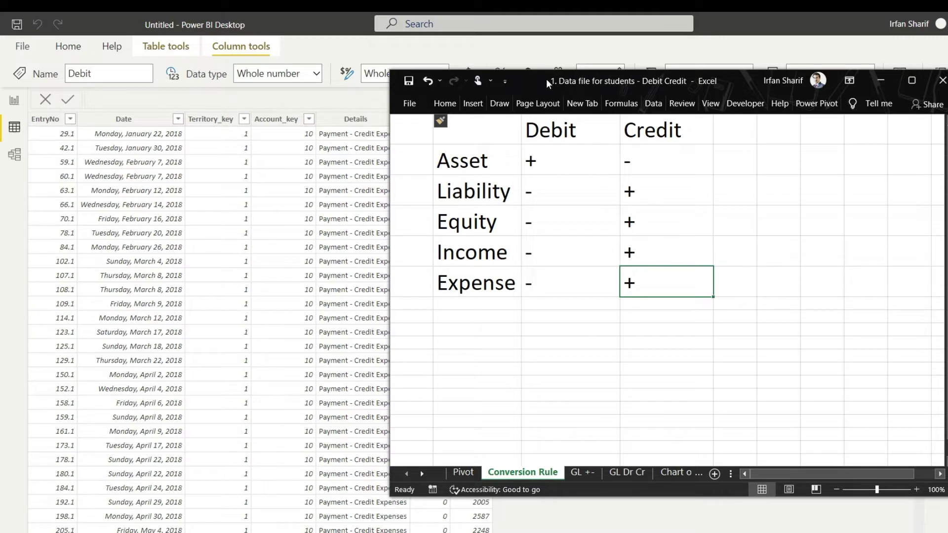
pyautogui.moveTo(546, 78); pyautogui.dragTo(681, 121)
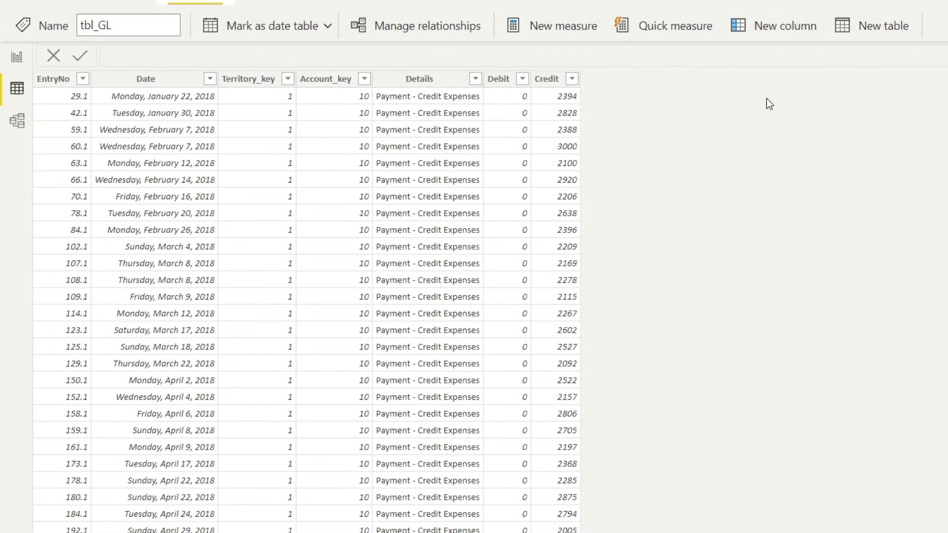
# In Power BI, add a calculated column Amount to tbl_GL, starting its formula with IF(tbl_GL[Account_key]<=100, tbl_GL[Debit]
pyautogui.click(780, 34)
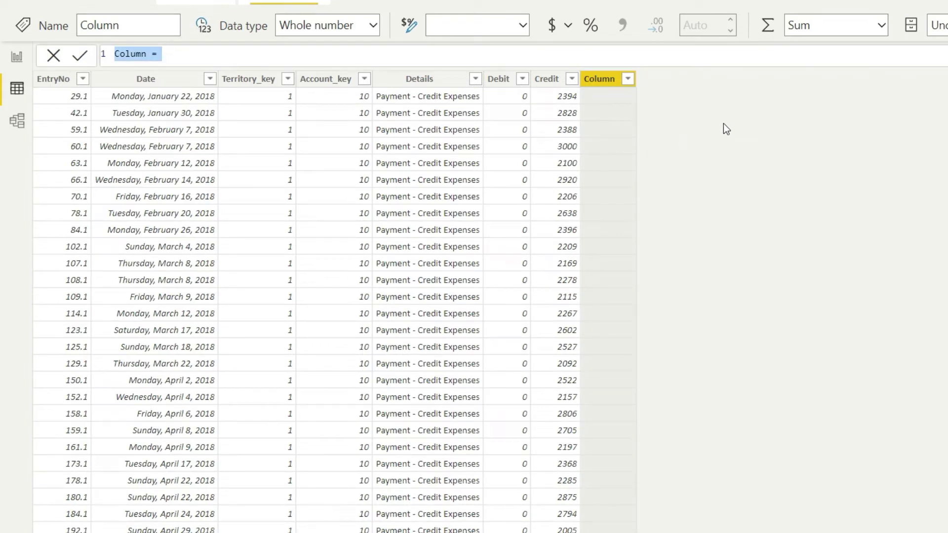
pyautogui.write('Amou')
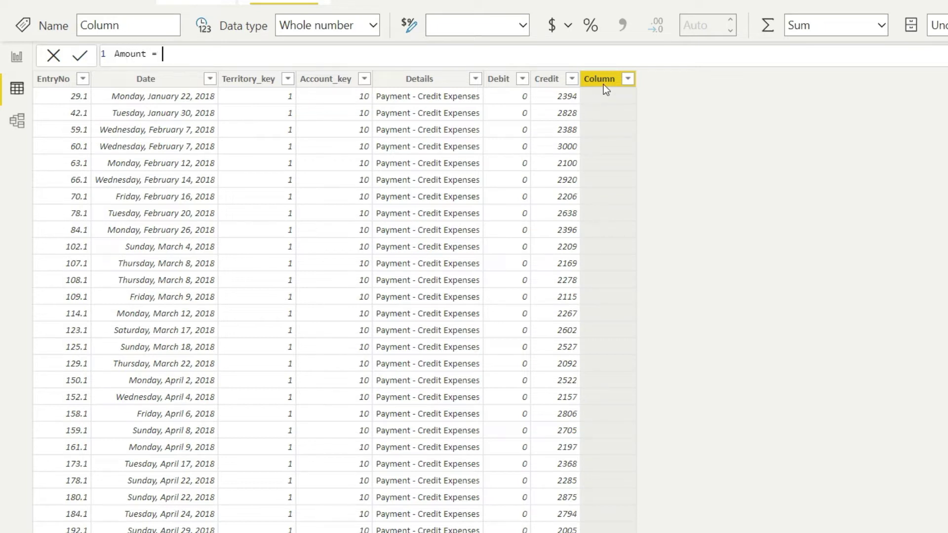
pyautogui.write('nt = IF(')
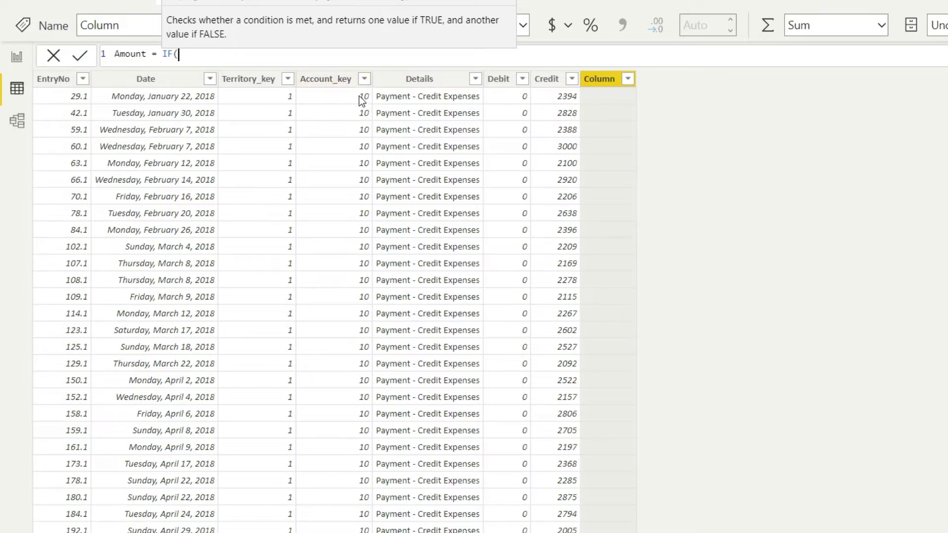
pyautogui.write('account')
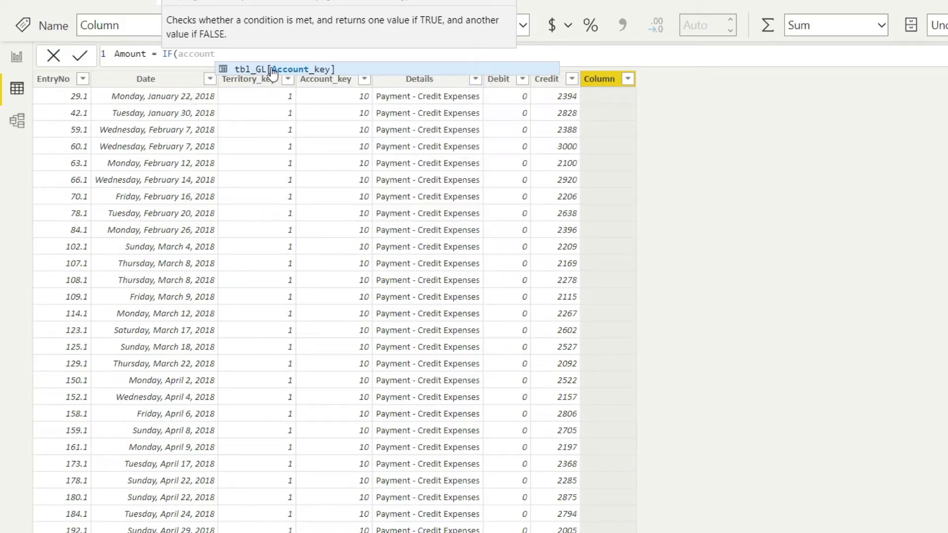
pyautogui.press('Tab')
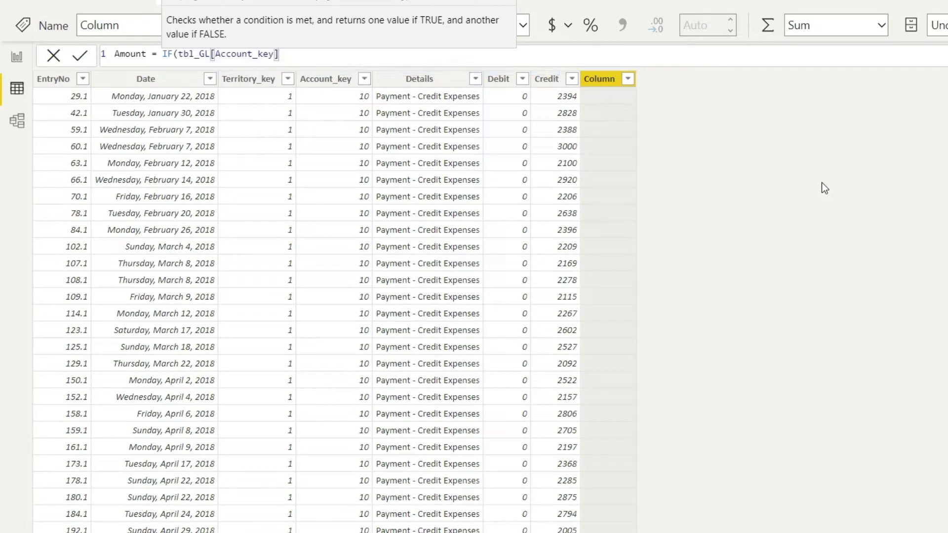
pyautogui.write('<=100, debit')
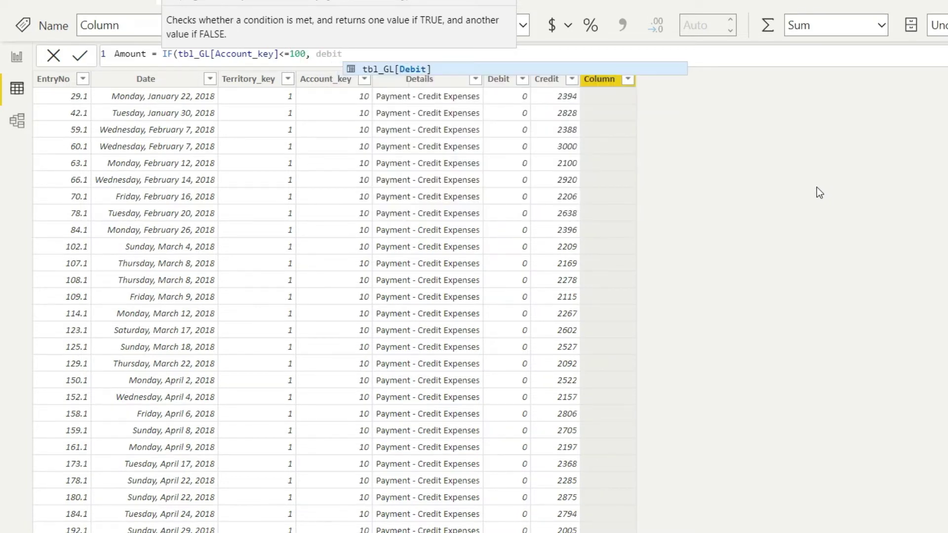
pyautogui.press('Tab')
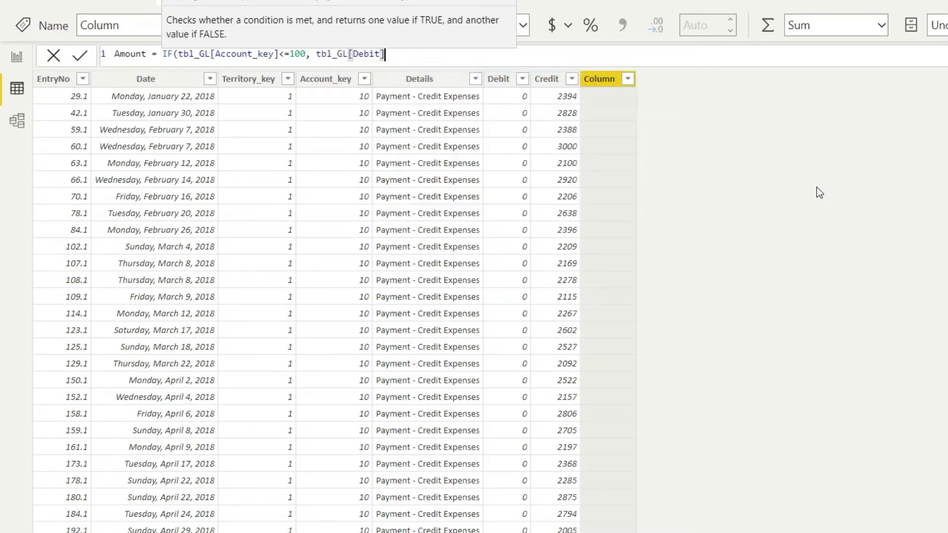
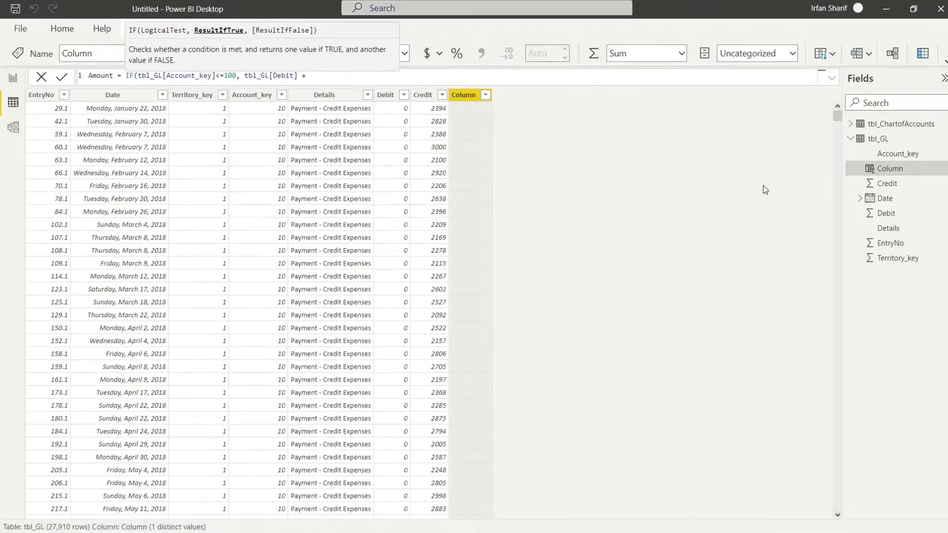
# Complete the Amount formula with + tbl_GL[Credit]*-1,0), commit it, and check the Amount values down the ledger
pyautogui.write('credit')
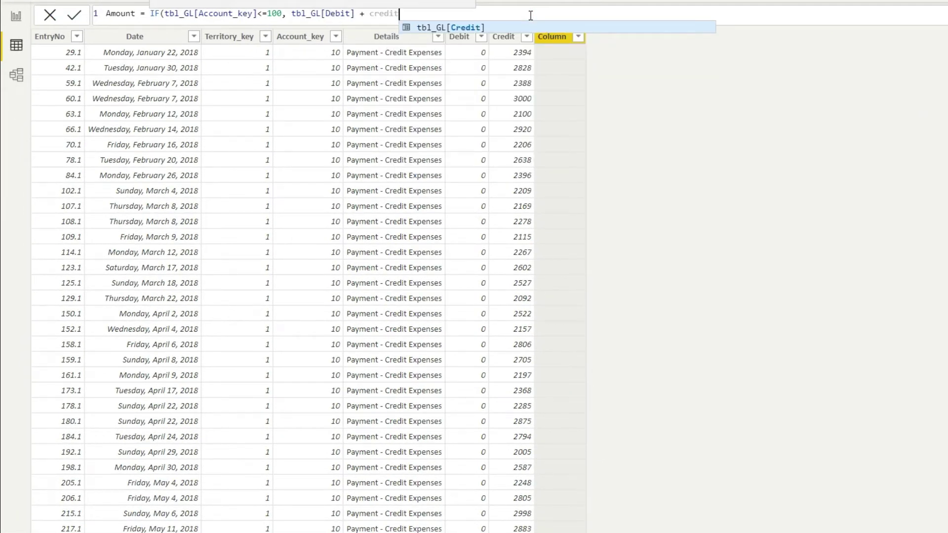
pyautogui.press('Tab')
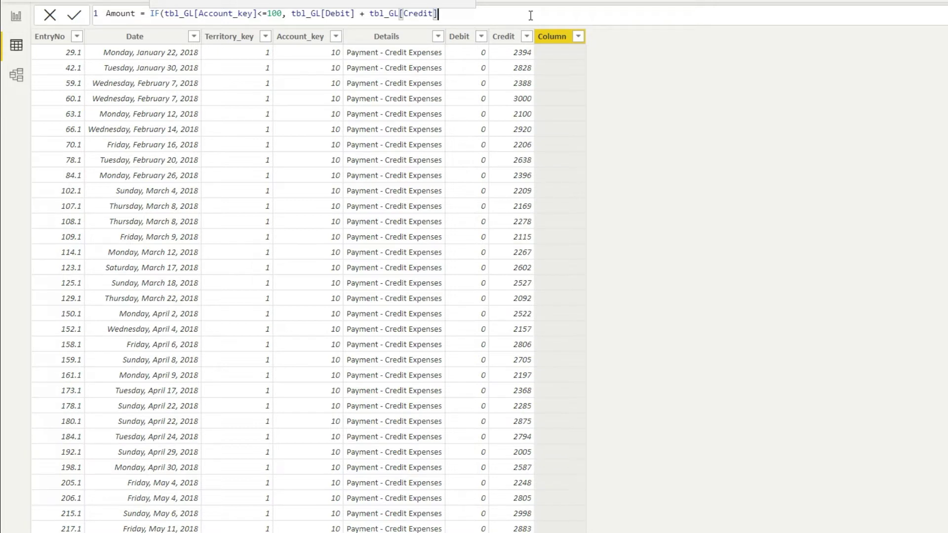
pyautogui.write('*-1')
pyautogui.write(',0)')
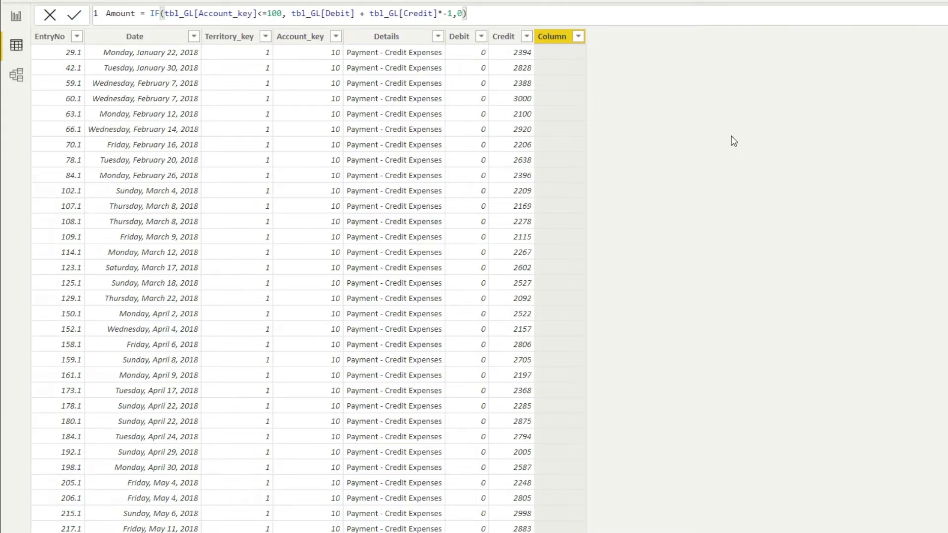
pyautogui.click(574, 56)
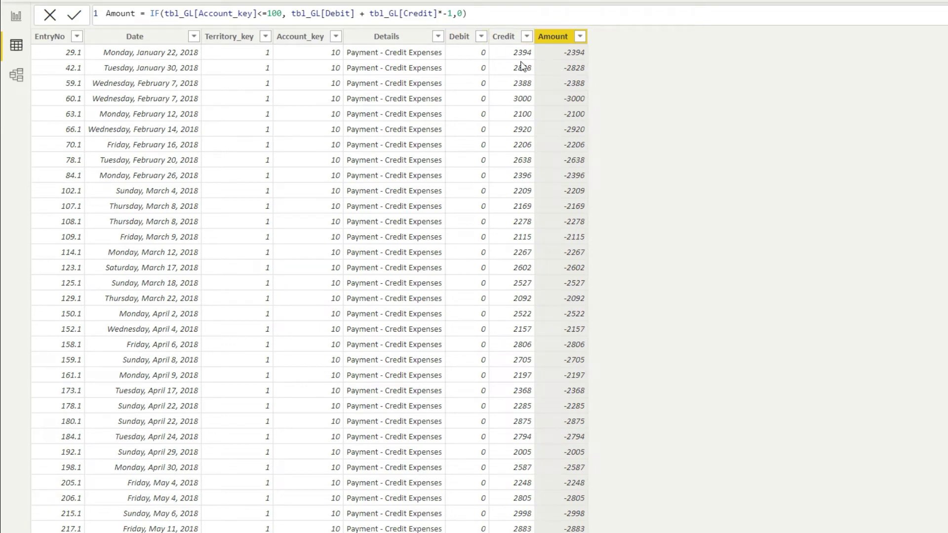
pyautogui.moveTo(947, 47); pyautogui.dragTo(947, 87)
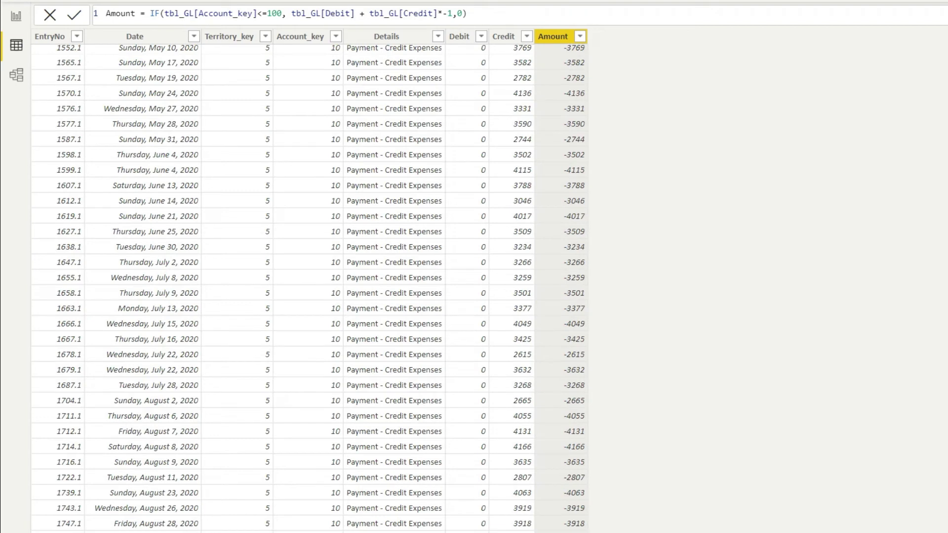
pyautogui.moveTo(947, 87); pyautogui.dragTo(947, 125)
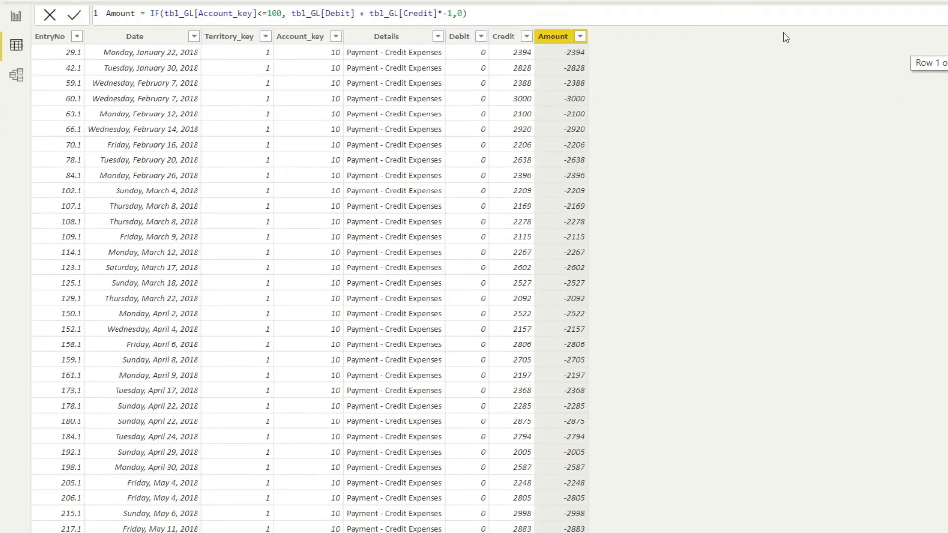
# Extend the Amount formula with a second condition, + IF(tbl_GL[Account_key] > 100, after the existing IF expression
pyautogui.click(552, 13)
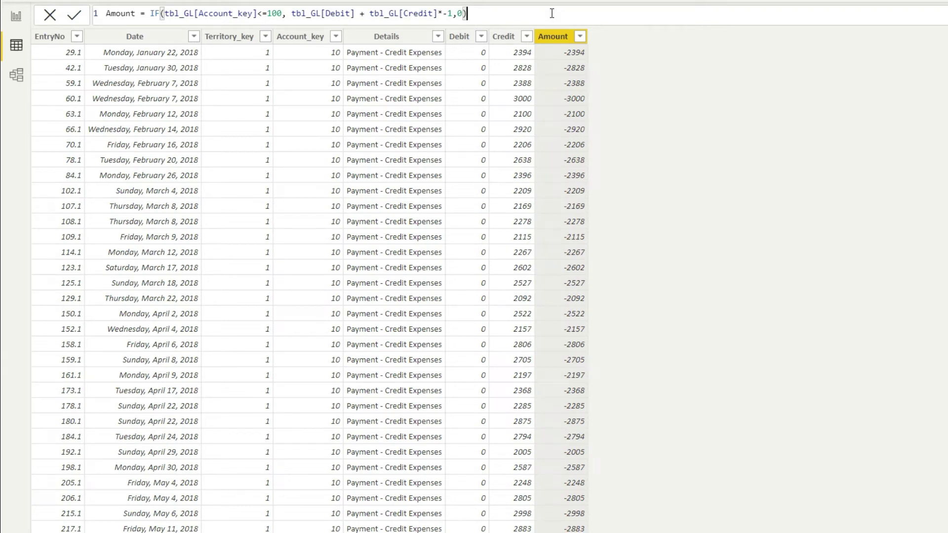
pyautogui.press('F9')
pyautogui.press('Right')
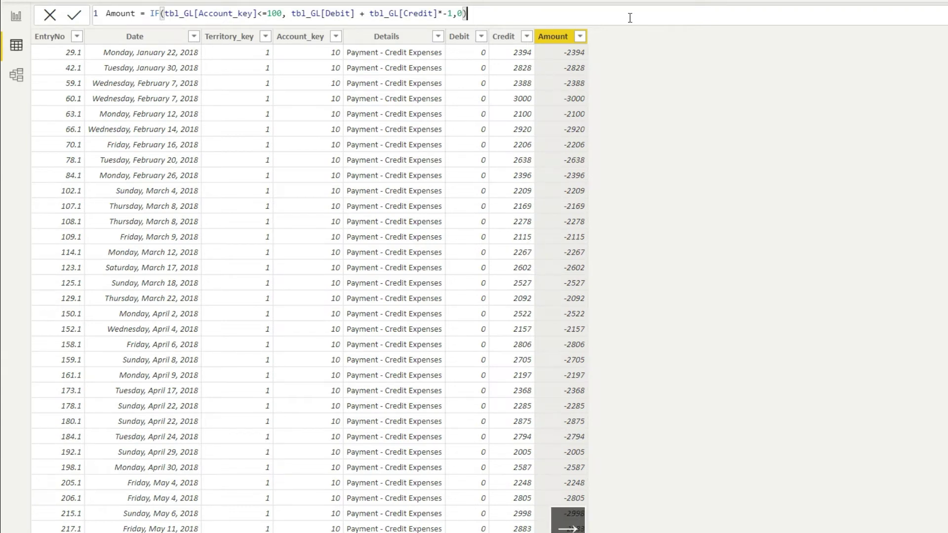
pyautogui.write('+')
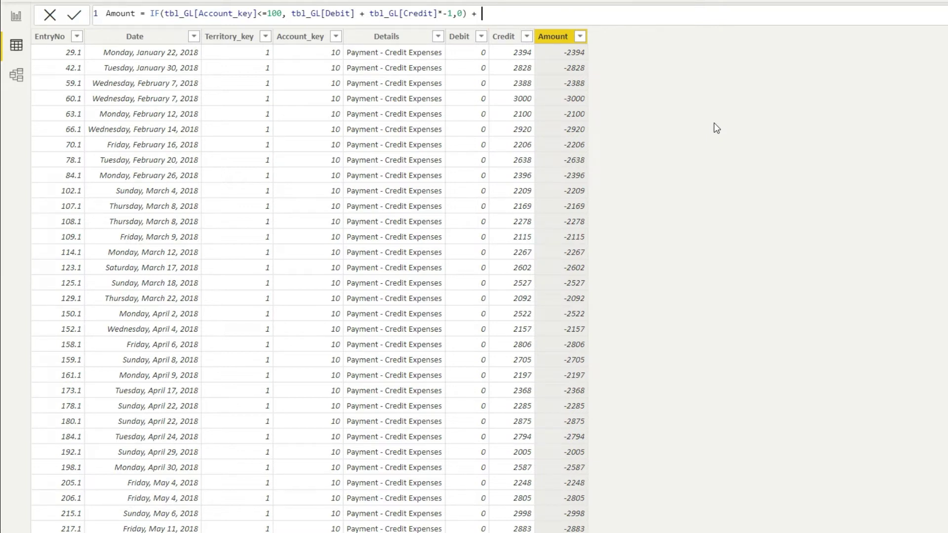
pyautogui.write('IF')
pyautogui.press('Tab')
pyautogui.write('tbl')
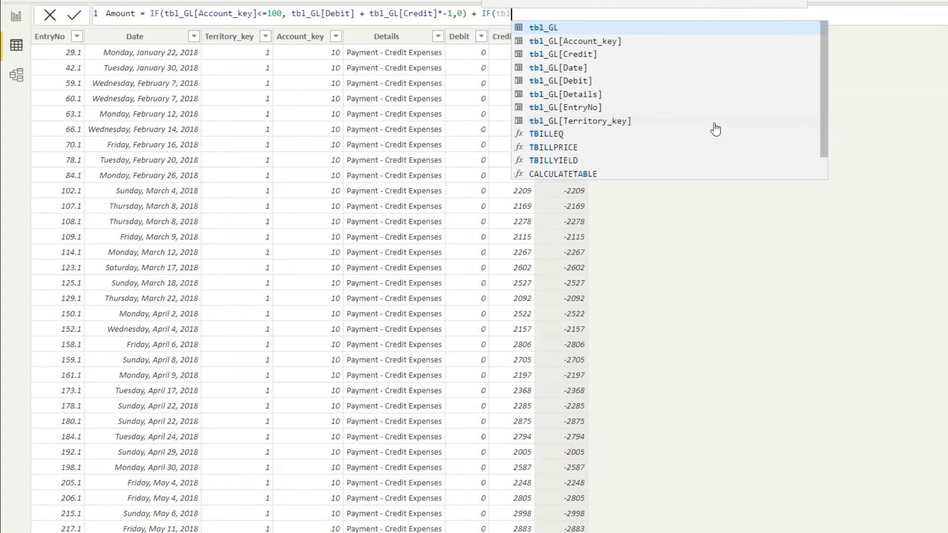
pyautogui.press('Down')
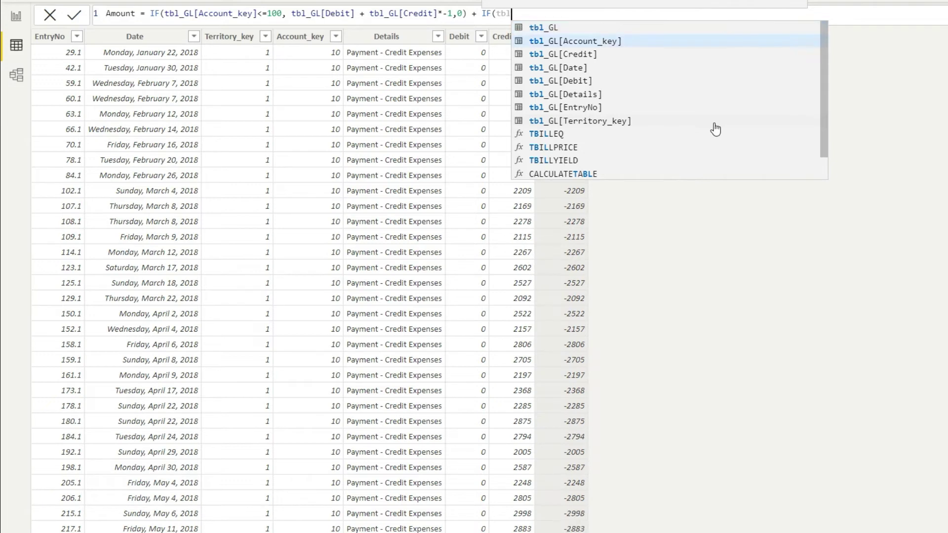
pyautogui.press('Tab')
pyautogui.write('> 100')
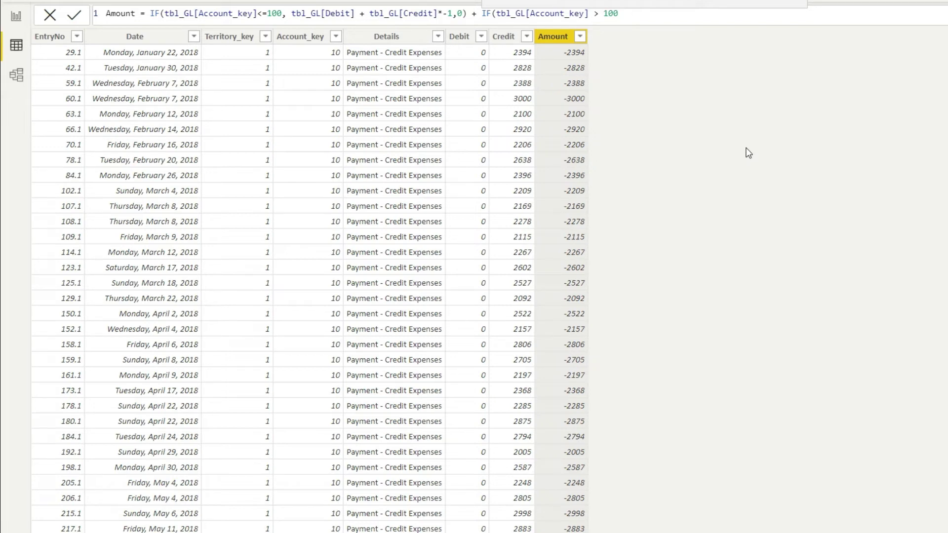
# Complete the second IF with , tbl_GL[Debit] *-1 + tbl_GL[Credit],0), commit the formula, and check the Amount values down the ledger
pyautogui.write(', debit')
pyautogui.press('Tab')
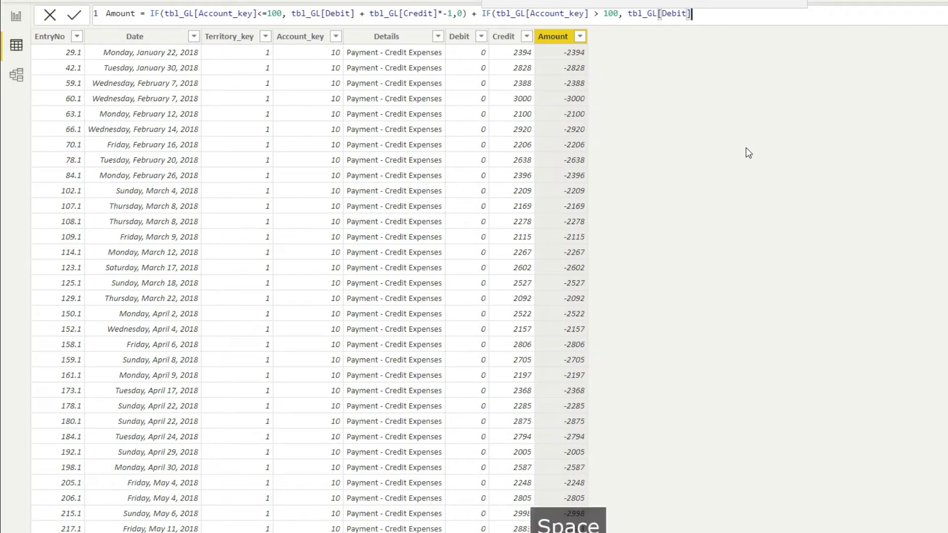
pyautogui.write('*-1')
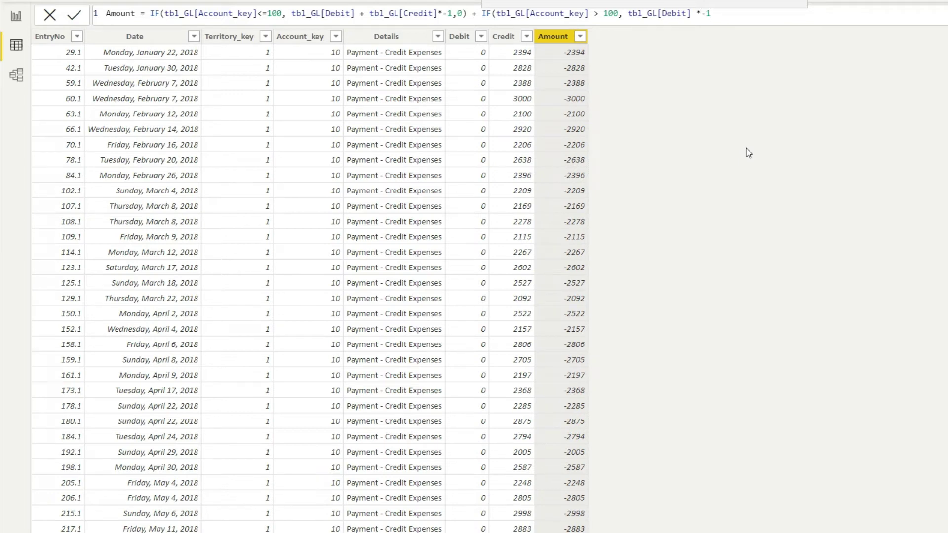
pyautogui.write(' + ')
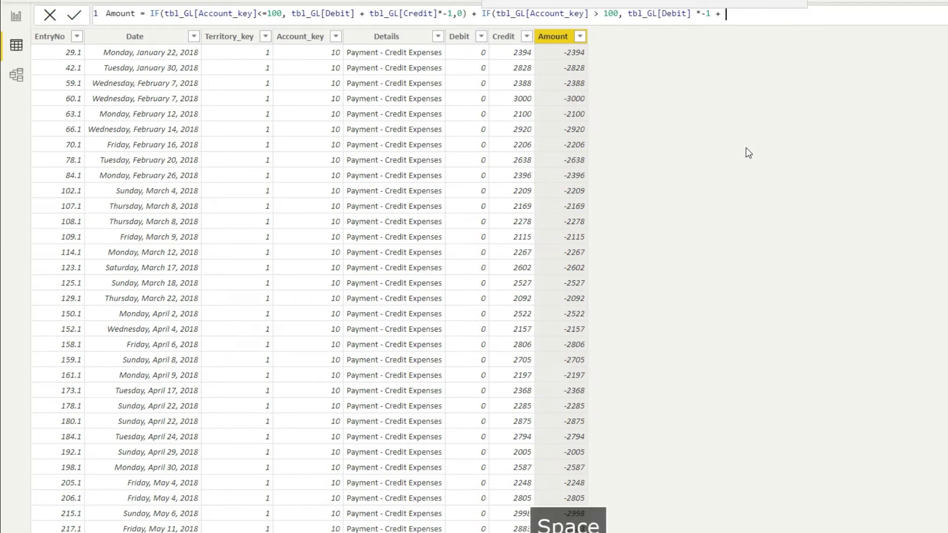
pyautogui.write('credit')
pyautogui.press('Tab')
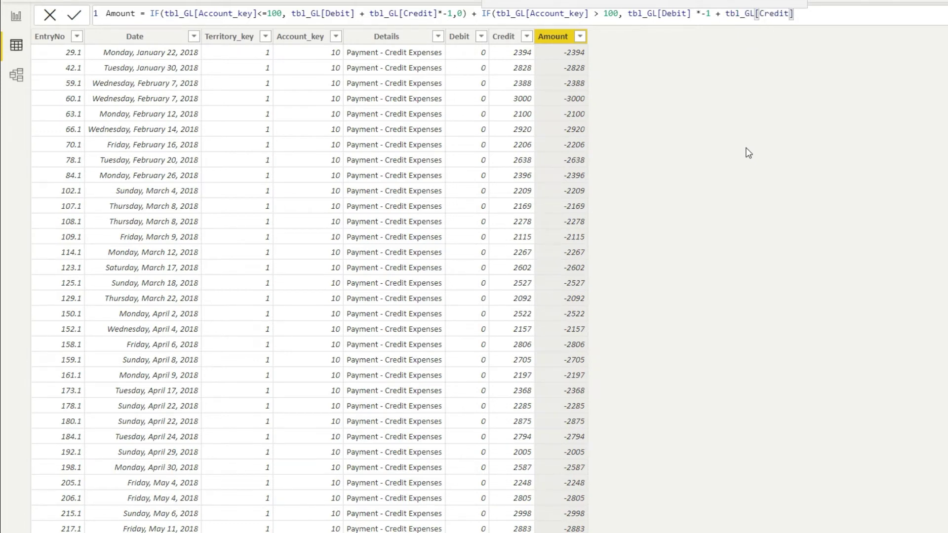
pyautogui.write(',0')
pyautogui.write(')')
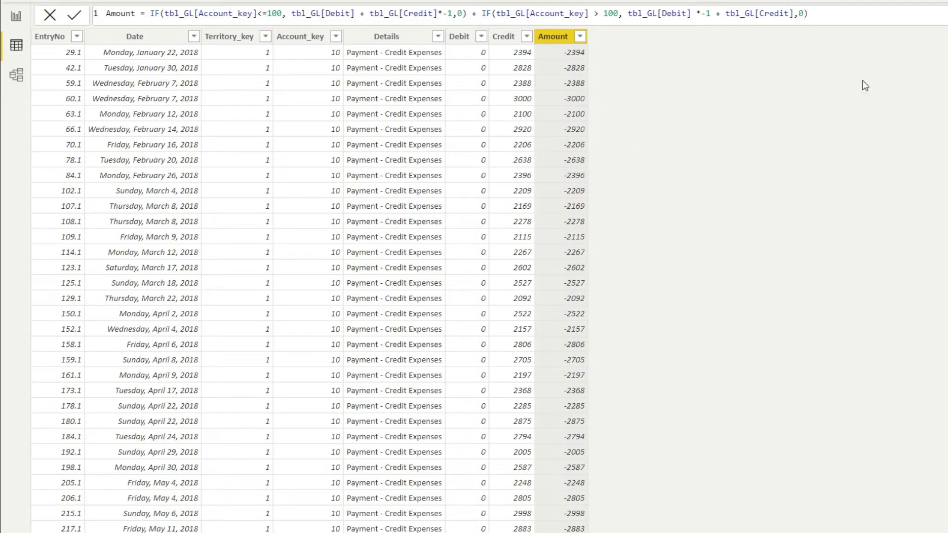
pyautogui.moveTo(943, 119); pyautogui.dragTo(943, 274)
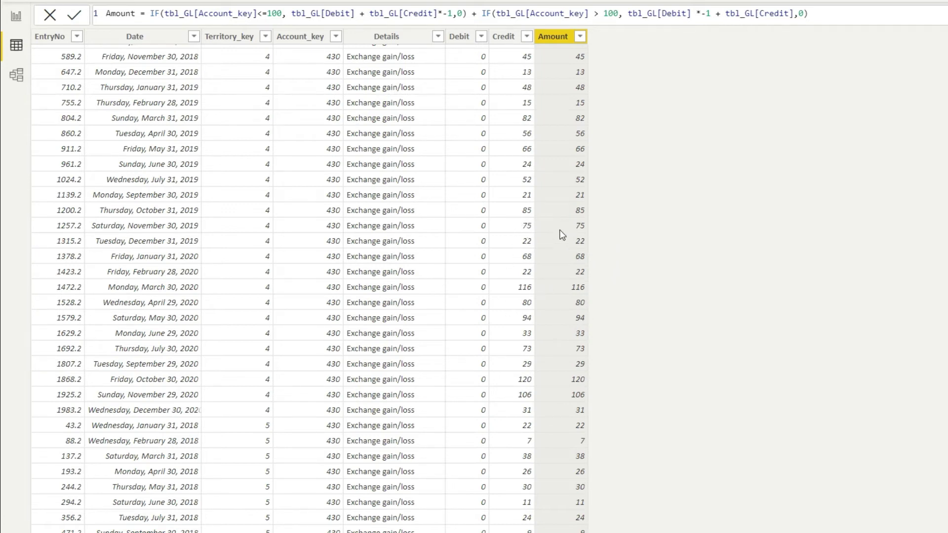
pyautogui.moveTo(944, 274); pyautogui.dragTo(944, 419)
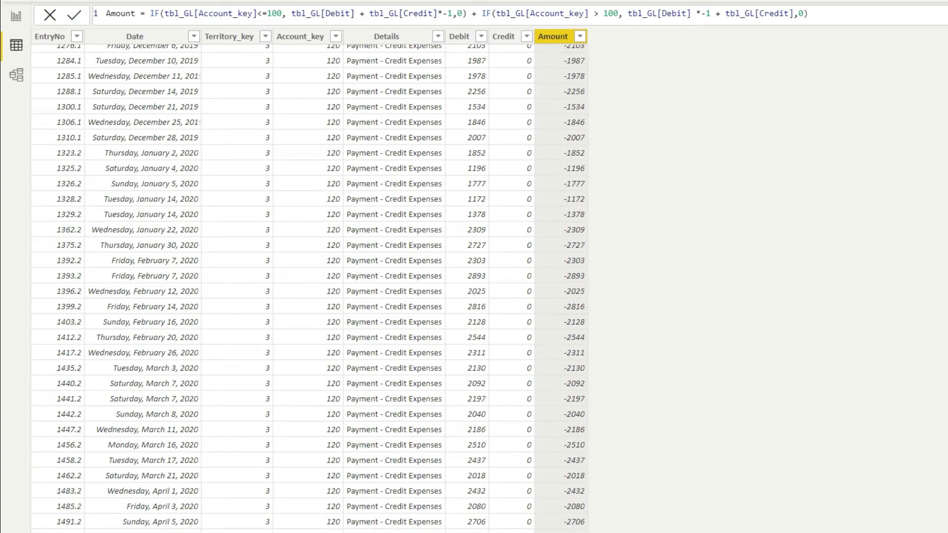
pyautogui.moveTo(944, 330); pyautogui.dragTo(627, 106)
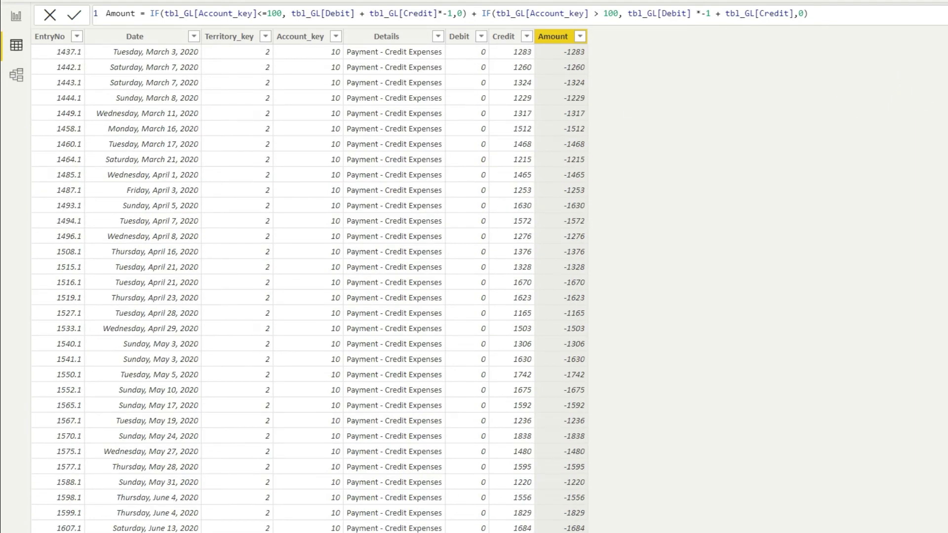
pyautogui.moveTo(944, 99); pyautogui.dragTo(403, 73)
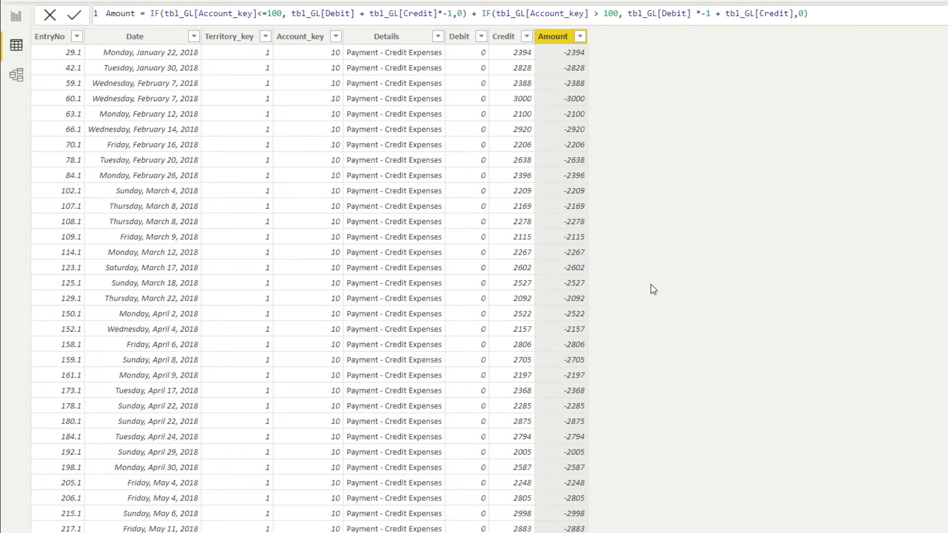
# Insert a matrix visual on the report page with Debit, Credit and Amount from tbl_GL as its values
pyautogui.click(18, 17)
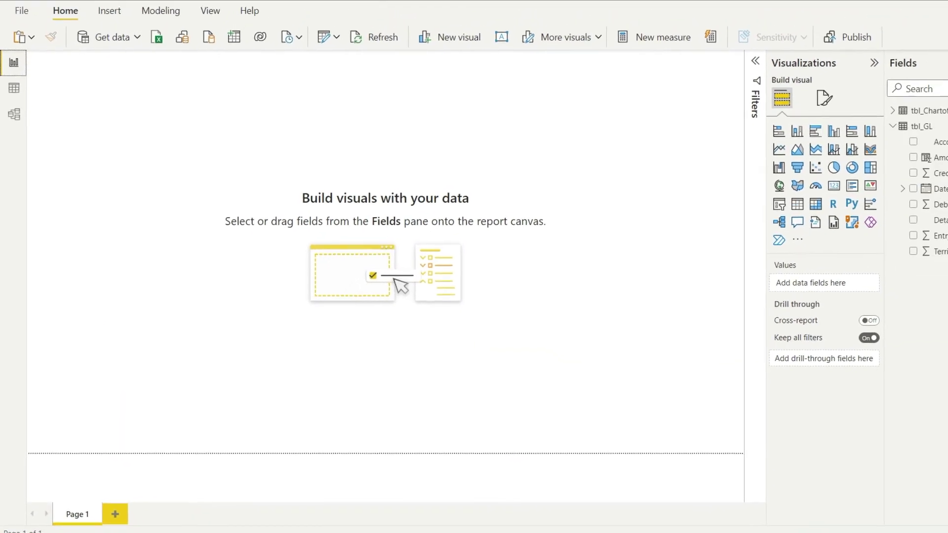
pyautogui.click(816, 206)
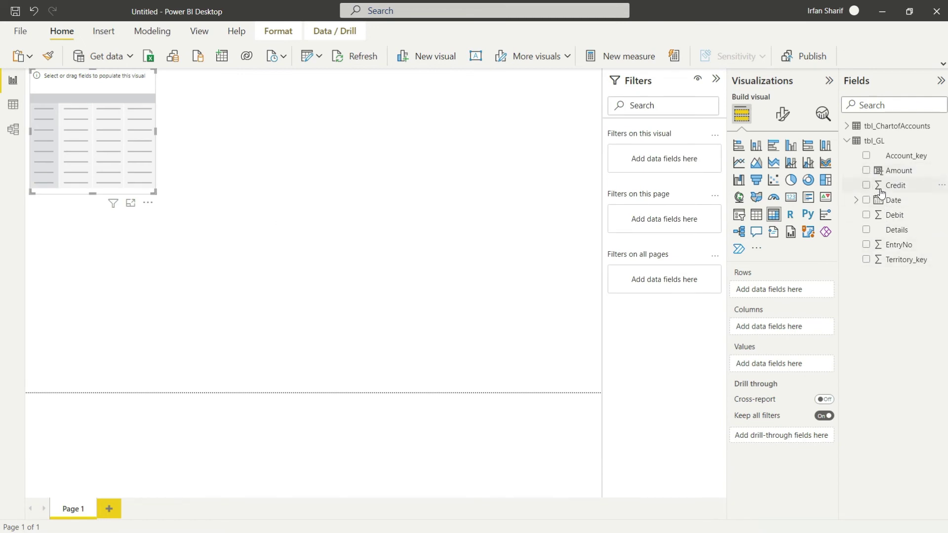
pyautogui.click(866, 216)
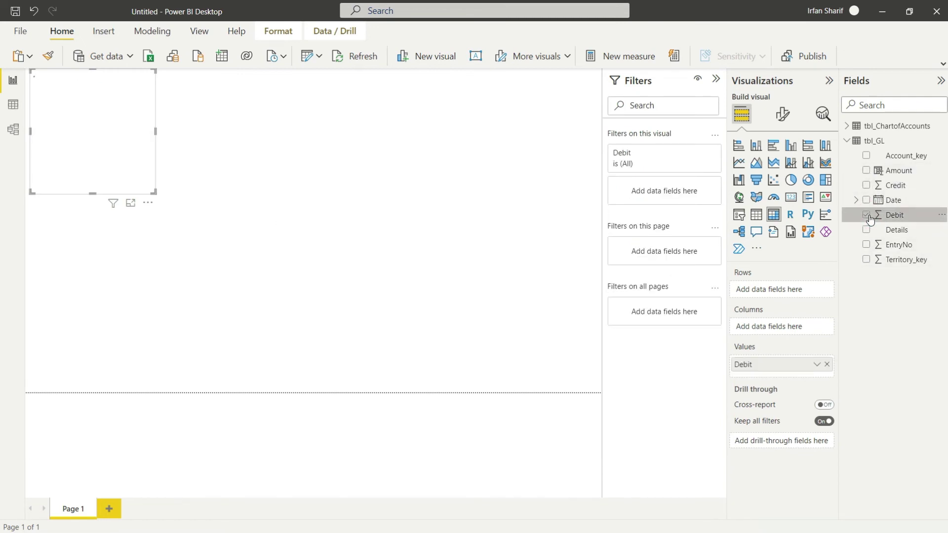
pyautogui.click(867, 186)
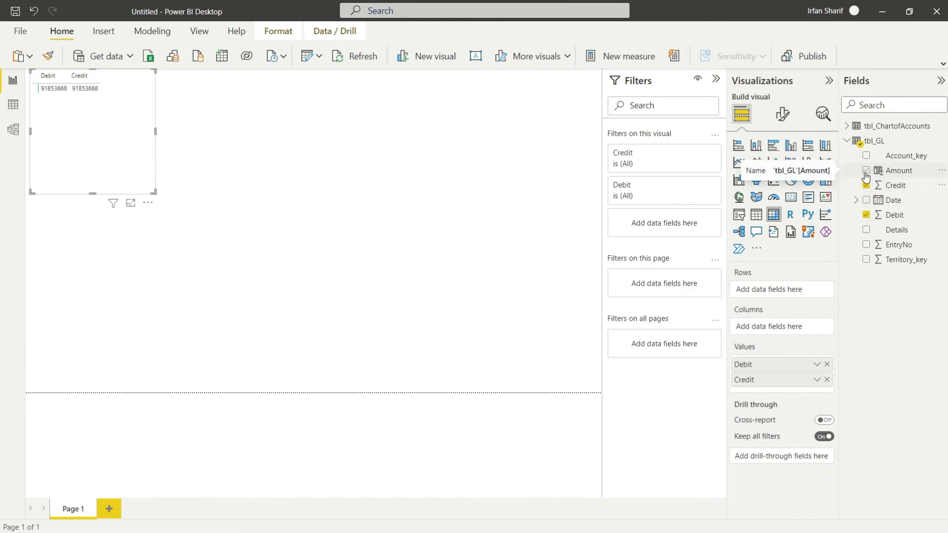
pyautogui.click(866, 170)
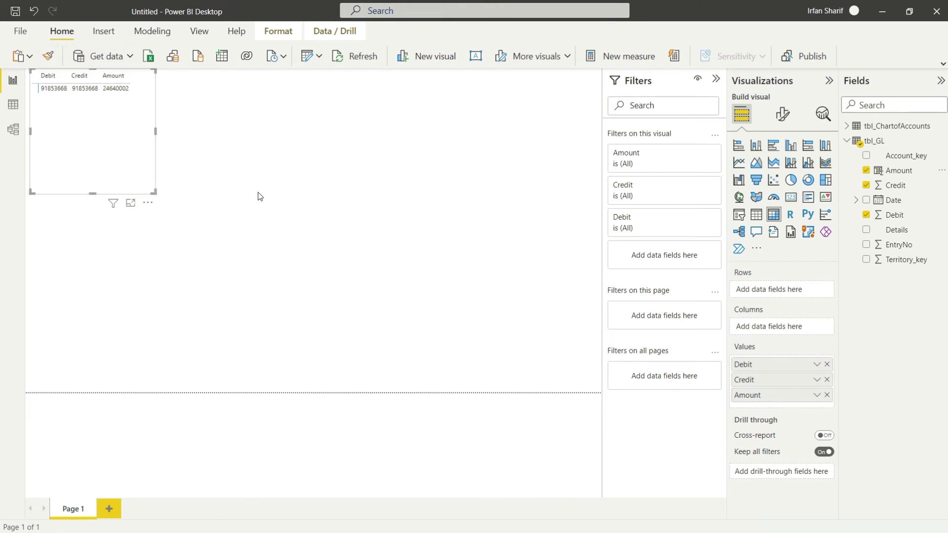
pyautogui.press('F9')
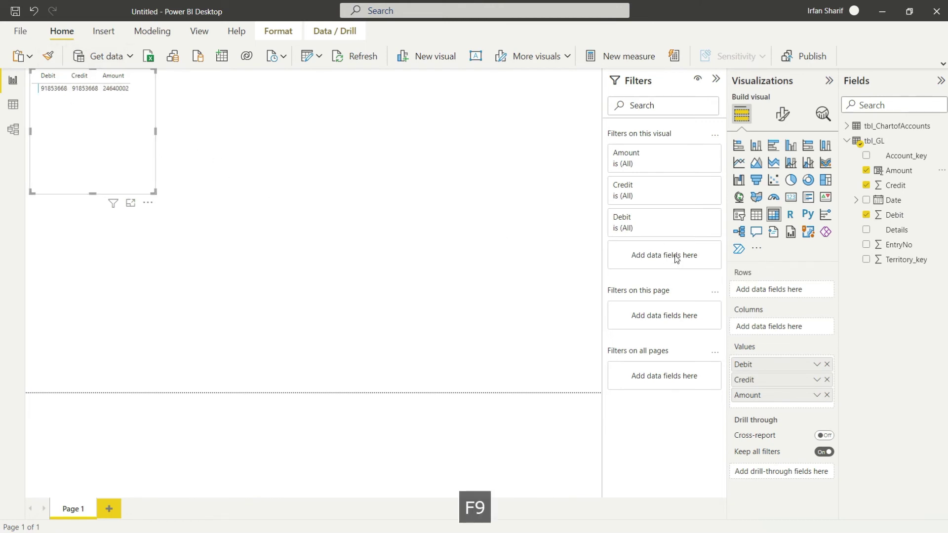
# Add a page-level filter on Report from tbl_ChartofAccounts and restrict it to Profit and Loss
pyautogui.click(845, 126)
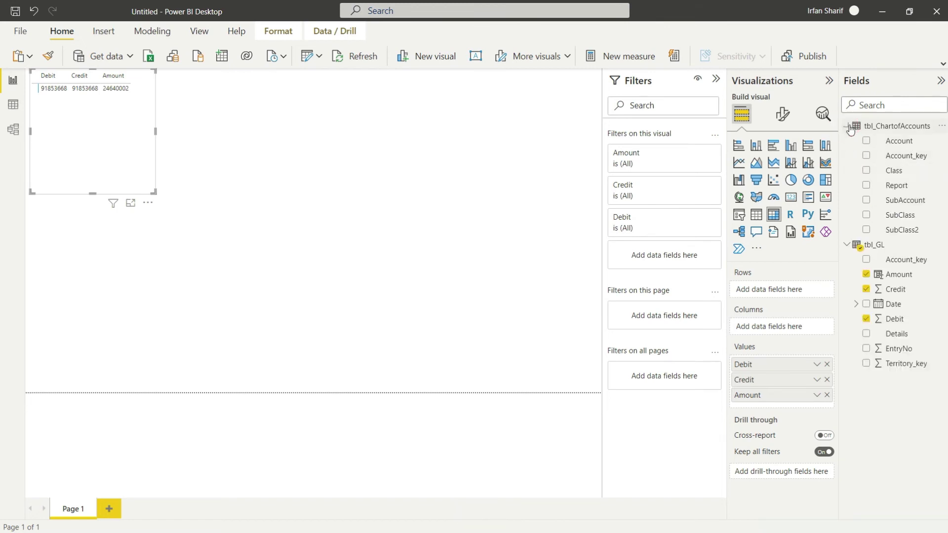
pyautogui.moveTo(903, 185); pyautogui.dragTo(667, 315)
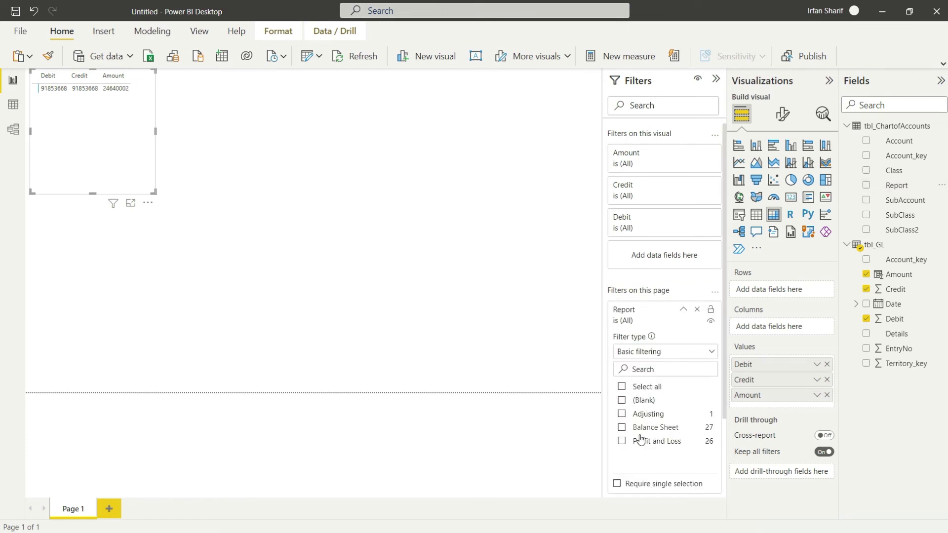
pyautogui.click(622, 442)
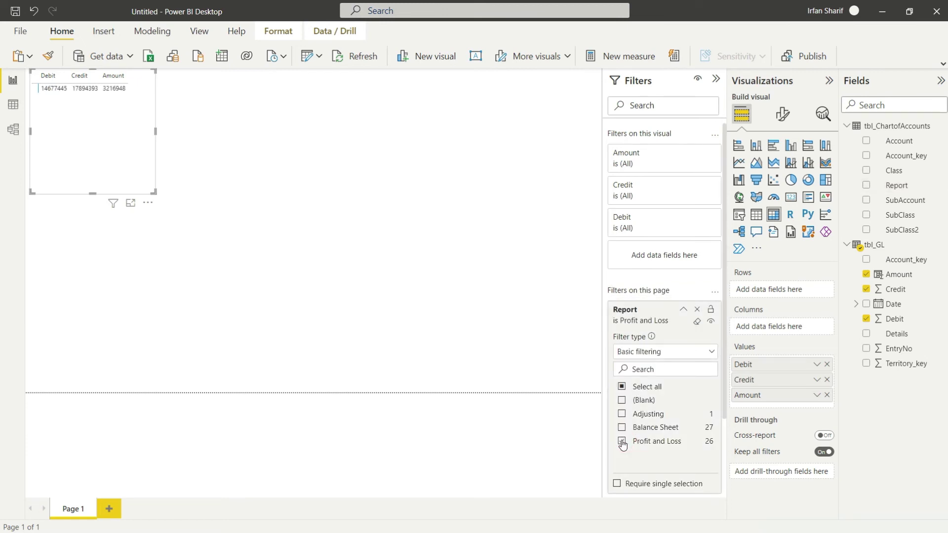
# Add Class from tbl_ChartofAccounts to the matrix rows and enlarge the visual to fit all its columns
pyautogui.click(847, 245)
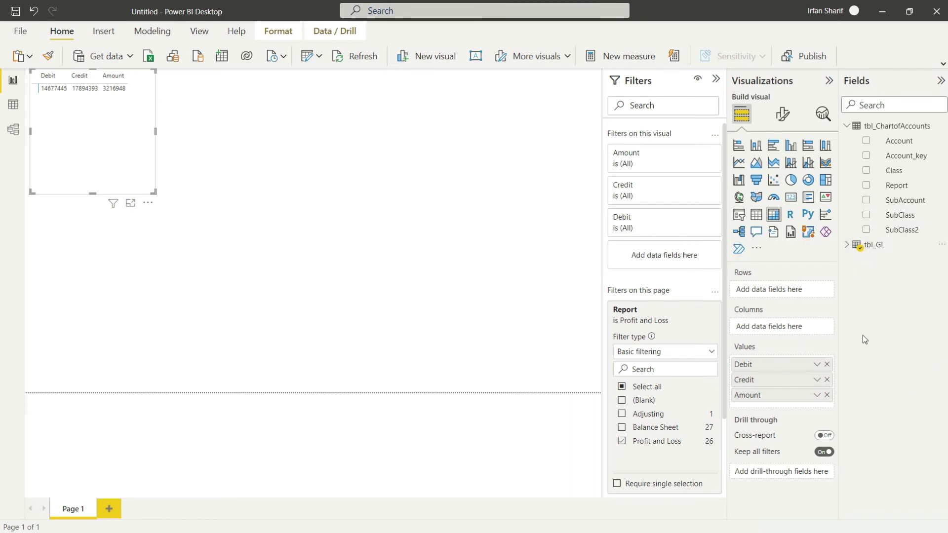
pyautogui.moveTo(904, 175); pyautogui.dragTo(789, 291)
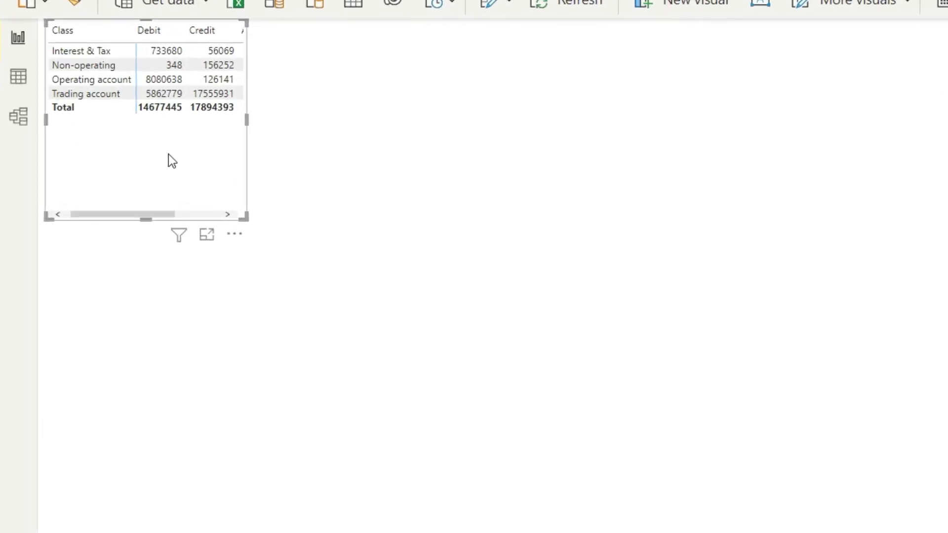
pyautogui.moveTo(245, 215); pyautogui.dragTo(368, 241)
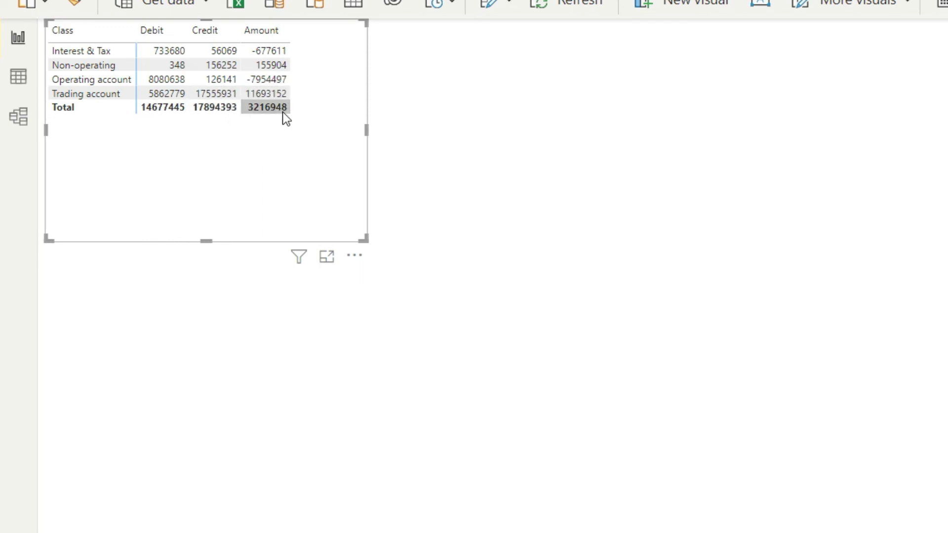
# Switch to Calculator and enter the matrix's total credit, 17894393, as the number to subtract from
pyautogui.hotkey('alt', 'Tab')
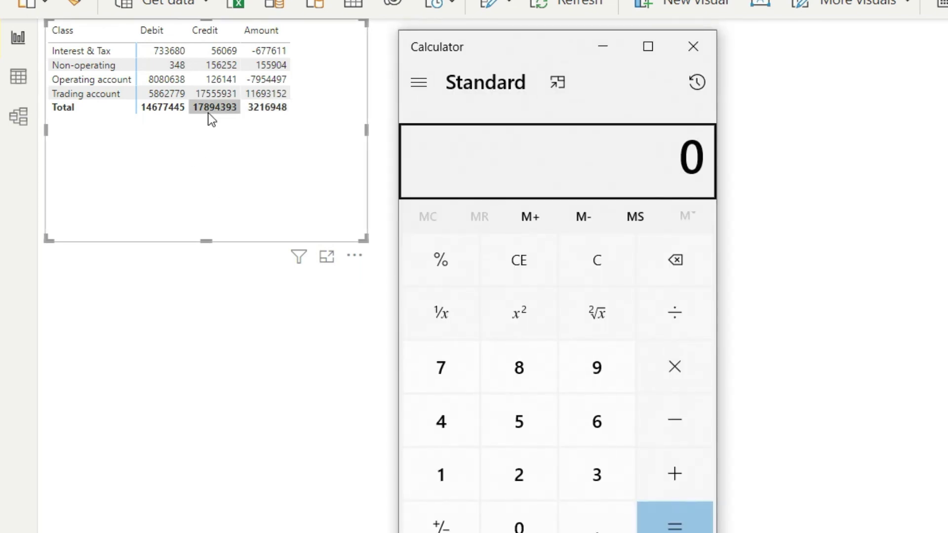
pyautogui.click(449, 489)
pyautogui.click(441, 368)
pyautogui.click(519, 368)
pyautogui.click(604, 367)
pyautogui.click(450, 418)
pyautogui.click(600, 480)
pyautogui.click(611, 377)
pyautogui.click(597, 473)
pyautogui.click(679, 432)
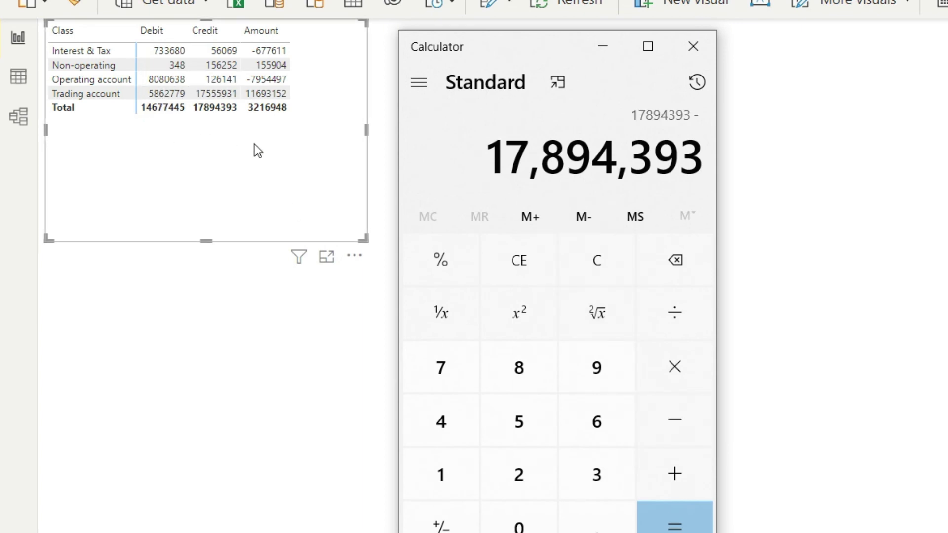
# Subtract the total debit, 14677445, and calculate the difference to compare with the matrix's Amount total
pyautogui.click(441, 462)
pyautogui.click(440, 419)
pyautogui.click(597, 420)
pyautogui.click(452, 357)
pyautogui.click(450, 359)
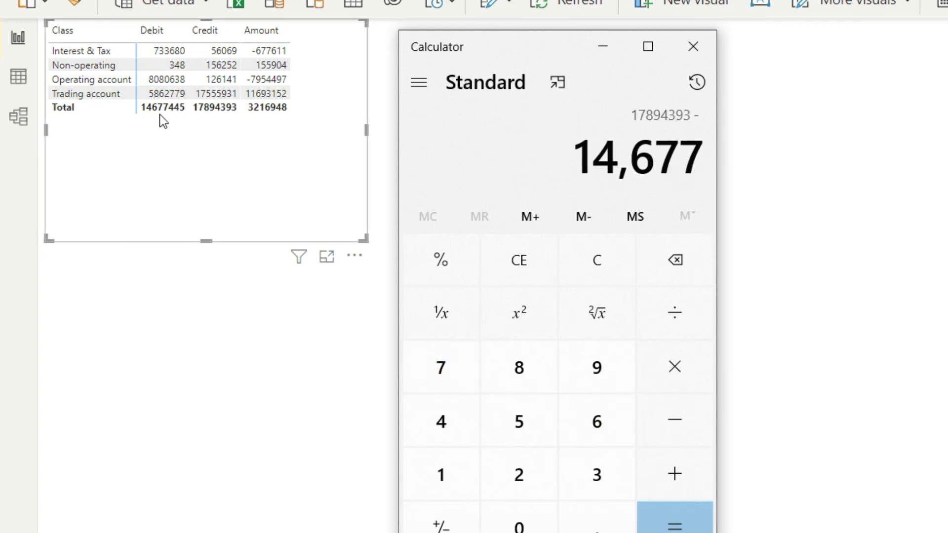
pyautogui.click(448, 417)
pyautogui.click(456, 421)
pyautogui.click(536, 420)
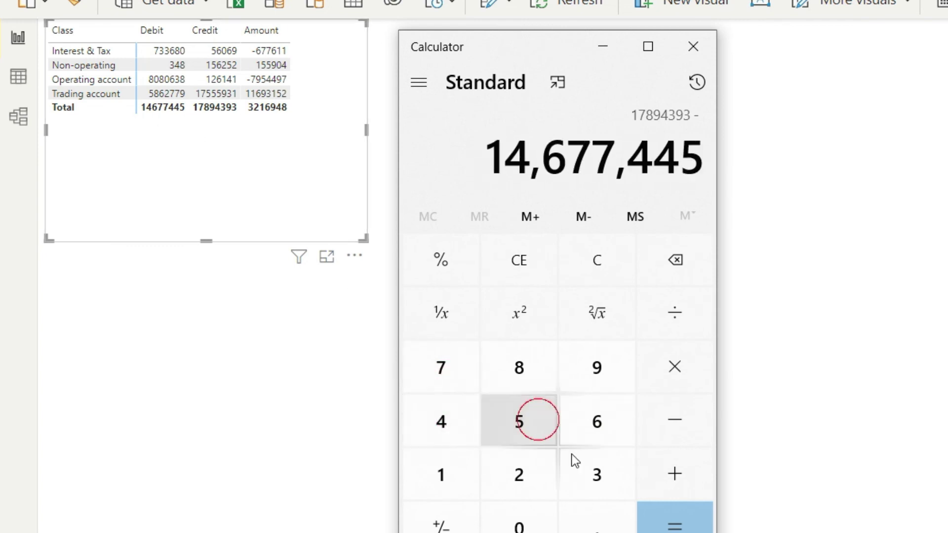
pyautogui.click(661, 526)
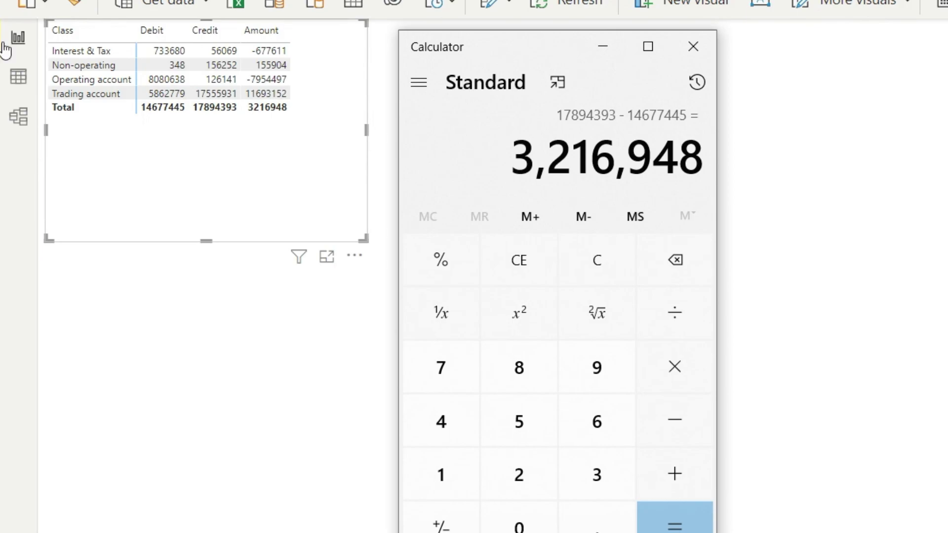
# In Power BI, return to the tbl_GL data table to review the Amount column
pyautogui.click(19, 76)
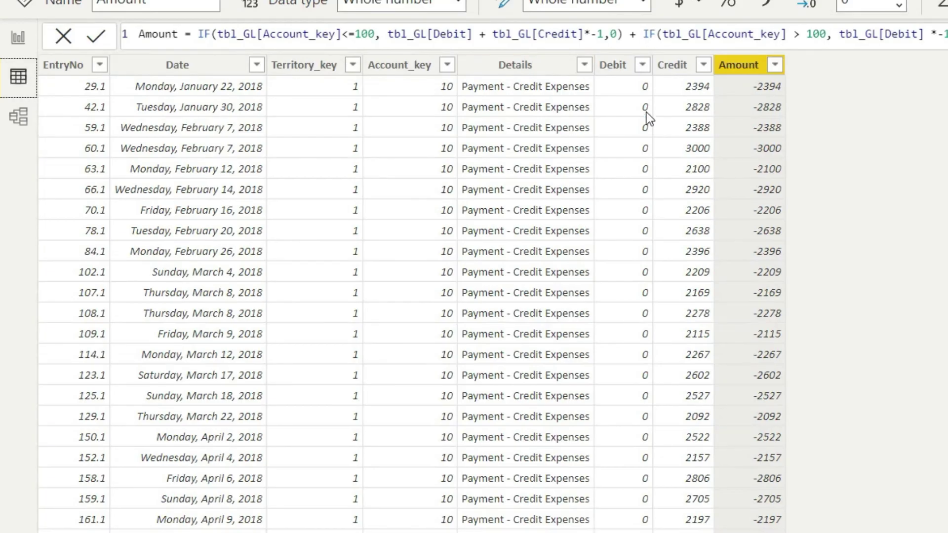